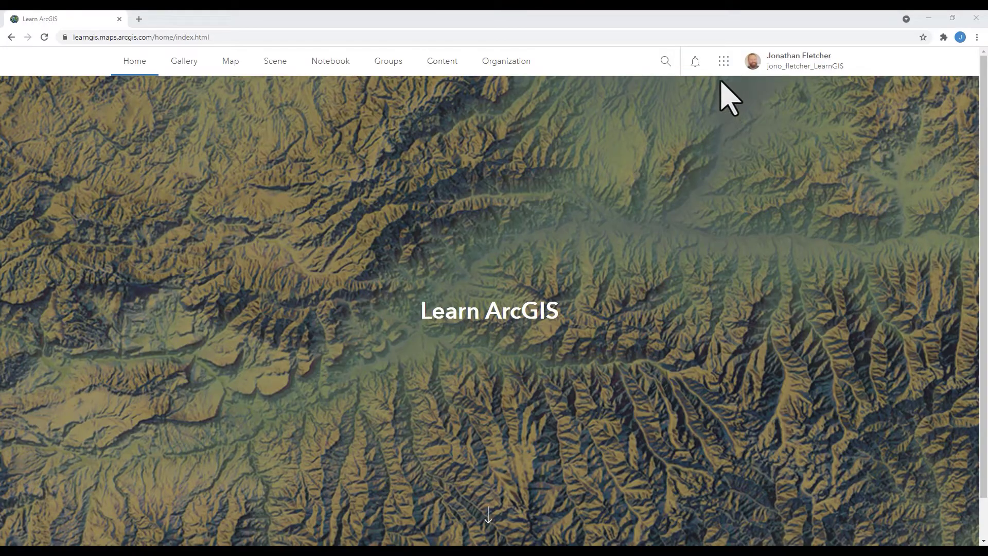
Launch ArcGIS Hub from the ArcGIS Online app launcher.
{"action": "left_click", "coordinate": [723, 62]}
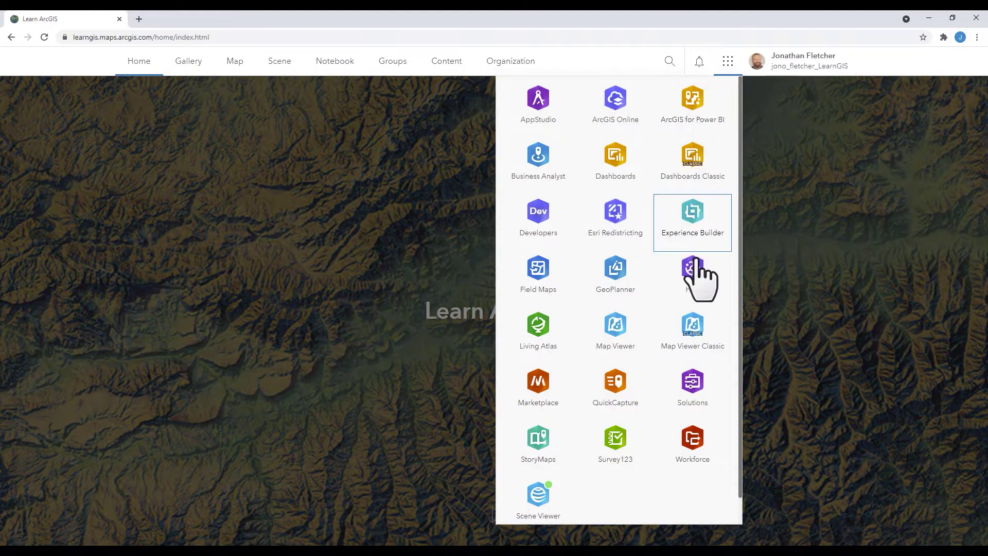
{"action": "left_click", "coordinate": [700, 275]}
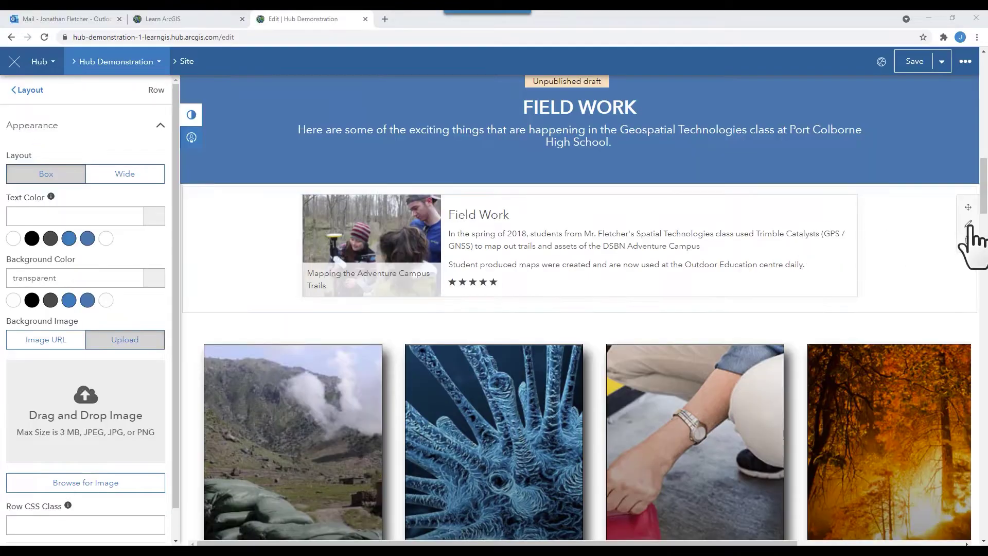
Set the Field Work row background to the Orthomosaic Surface model image.
{"action": "left_click", "coordinate": [126, 484]}
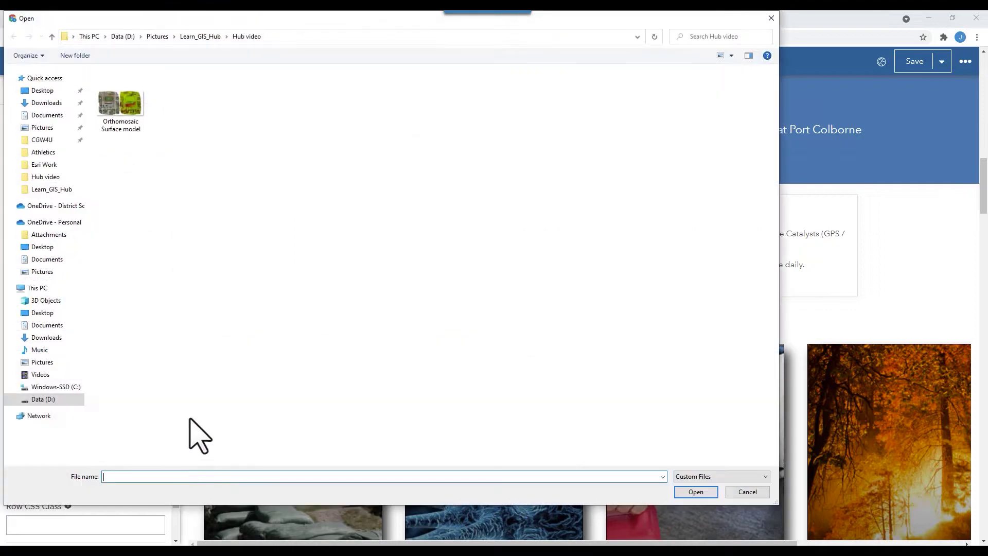
{"action": "left_click", "coordinate": [124, 110]}
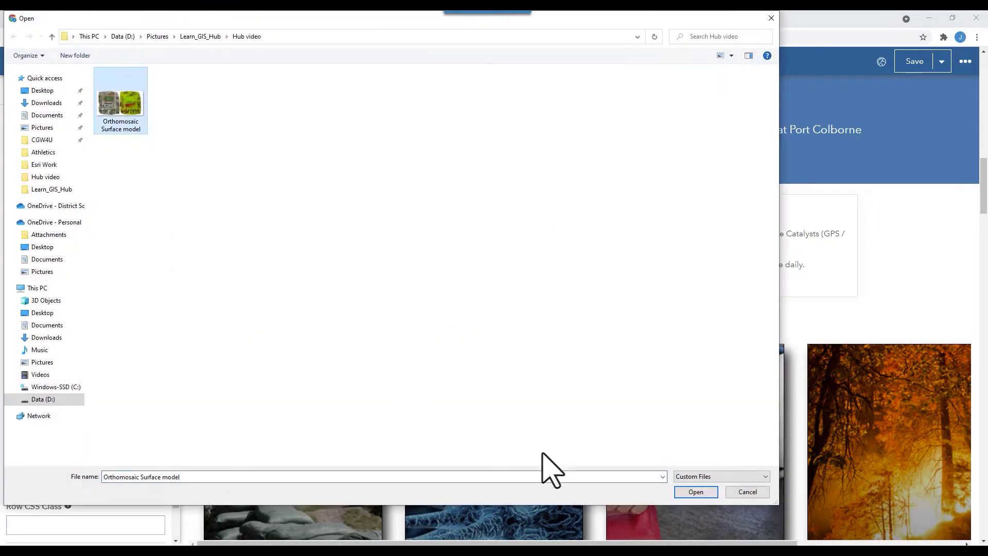
{"action": "left_click", "coordinate": [680, 495]}
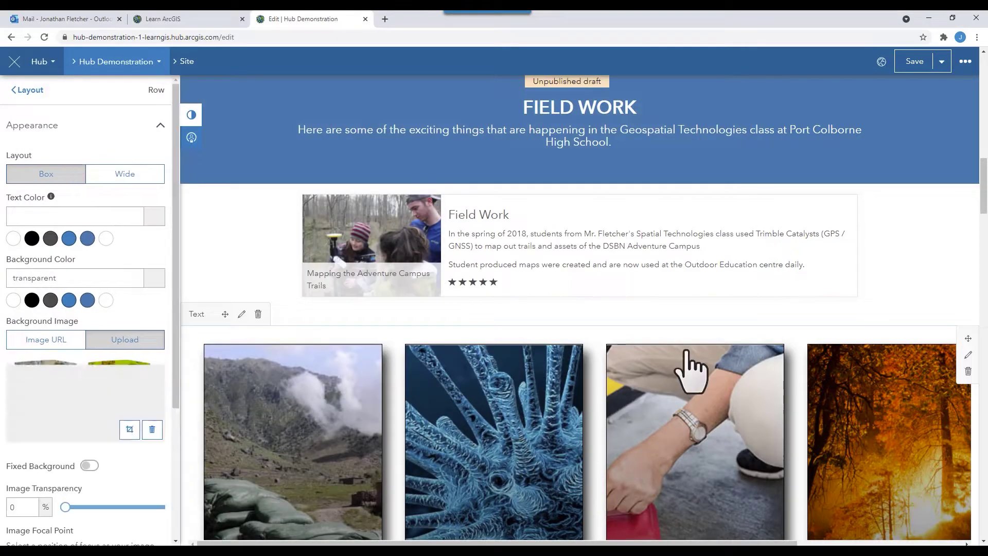
Give the image gallery row the same orthomosaic background using the existing upload.
{"action": "scroll", "coordinate": [720, 371], "scroll_direction": "down", "scroll_amount": 2}
{"action": "scroll", "coordinate": [823, 350], "scroll_direction": "down", "scroll_amount": 1}
{"action": "left_click", "coordinate": [968, 200]}
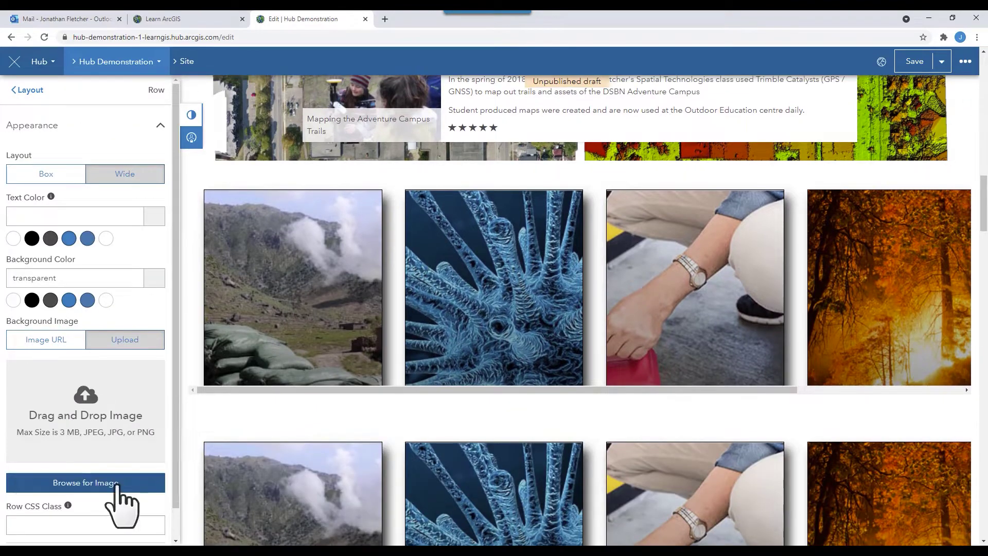
{"action": "left_click", "coordinate": [118, 483]}
{"action": "left_click", "coordinate": [120, 108]}
{"action": "left_click", "coordinate": [696, 492]}
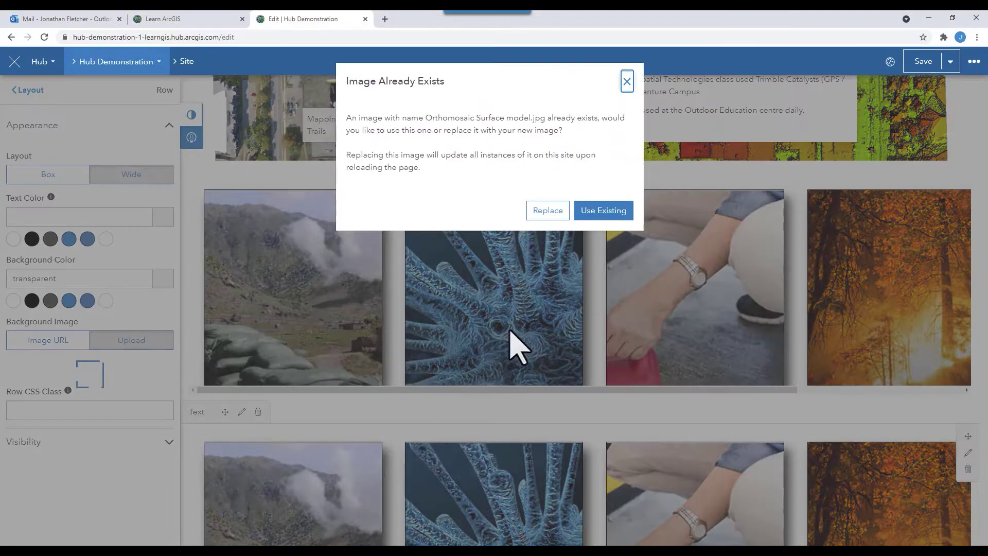
{"action": "left_click", "coordinate": [597, 214]}
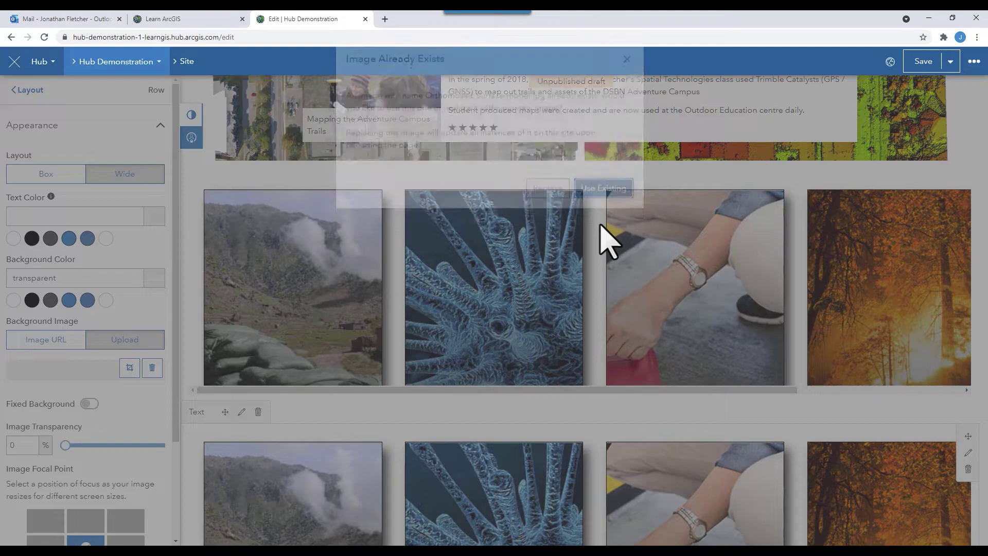
{"action": "left_click", "coordinate": [46, 483]}
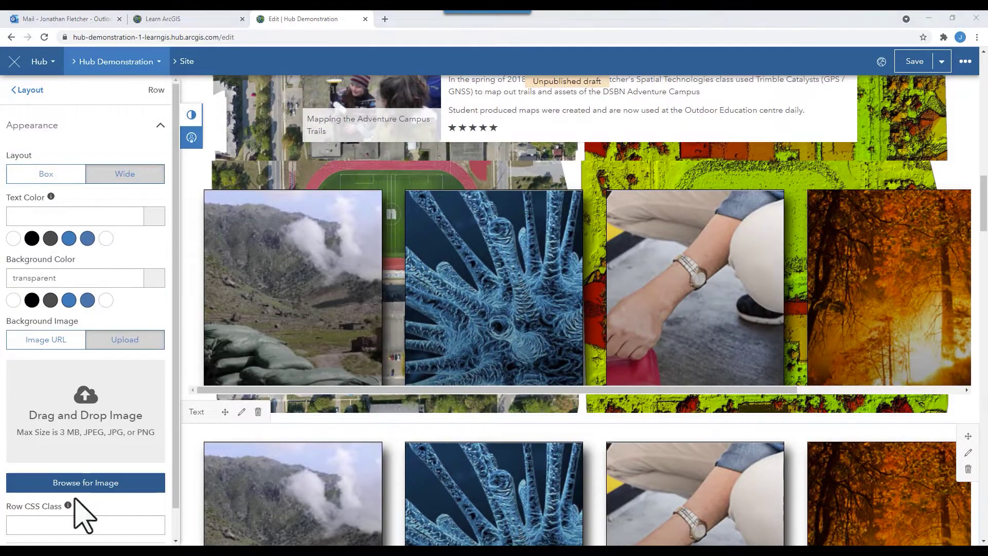
{"action": "double_click", "coordinate": [121, 119]}
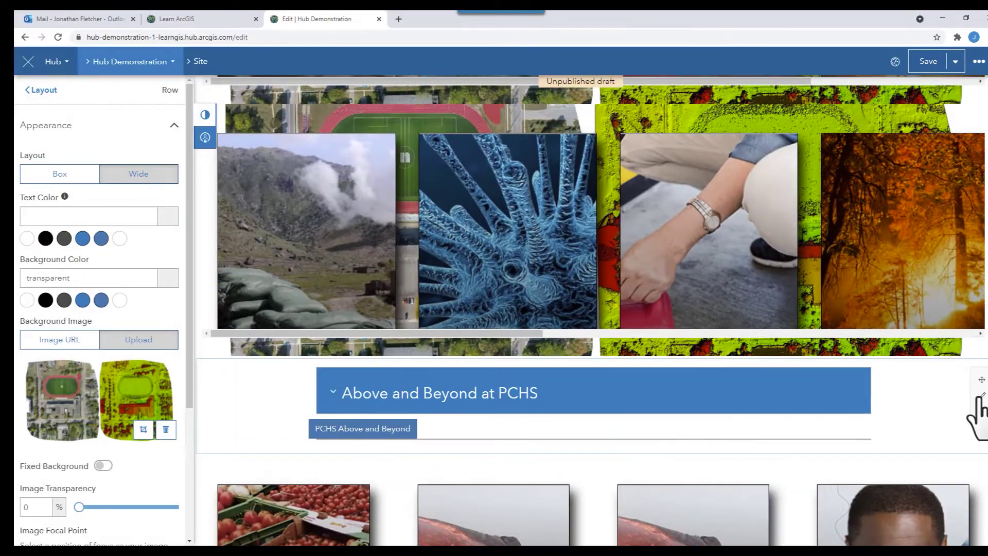
Set the Above and Beyond at PCHS row background to the existing orthomosaic image.
{"action": "left_click", "coordinate": [982, 396]}
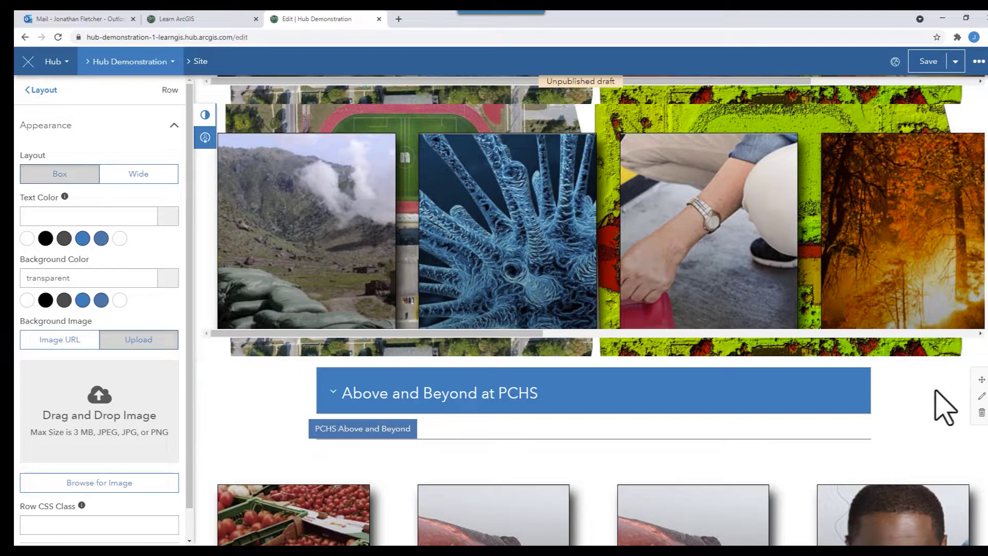
{"action": "left_click", "coordinate": [131, 487]}
{"action": "double_click", "coordinate": [128, 124]}
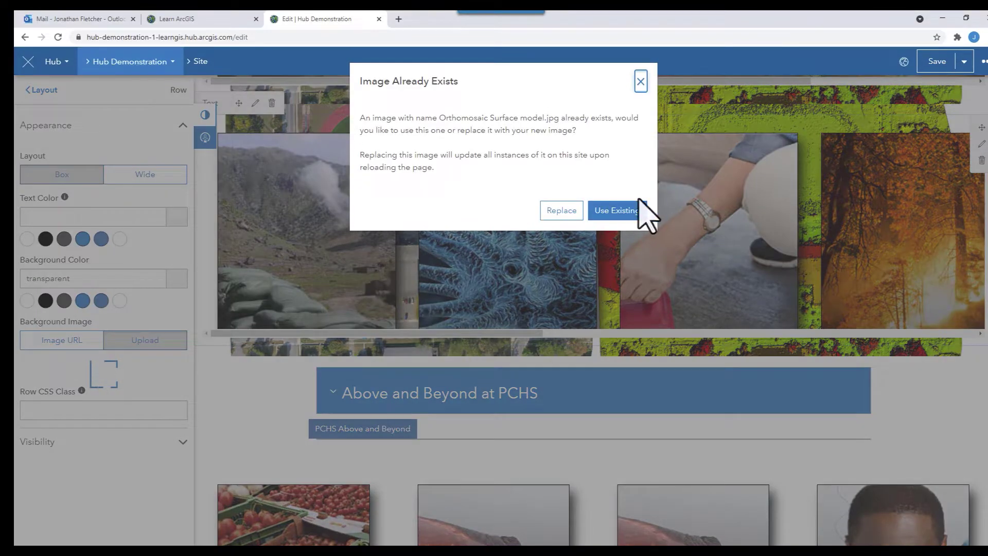
{"action": "left_click", "coordinate": [634, 209]}
Switch on Fixed Background for the row, comparing the effect on and off.
{"action": "scroll", "coordinate": [702, 415], "scroll_direction": "up", "scroll_amount": 3}
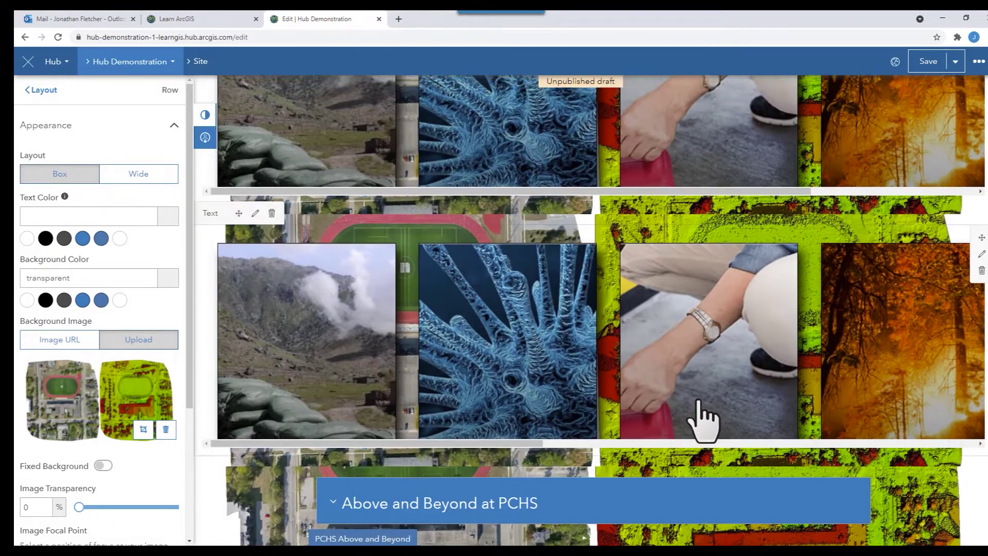
{"action": "scroll", "coordinate": [704, 411], "scroll_direction": "down", "scroll_amount": 3}
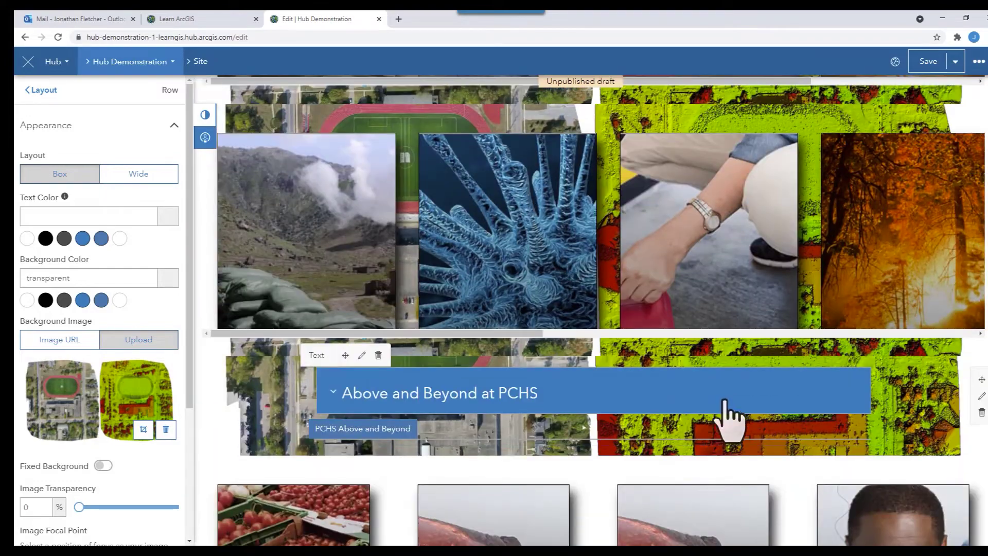
{"action": "left_click", "coordinate": [104, 466]}
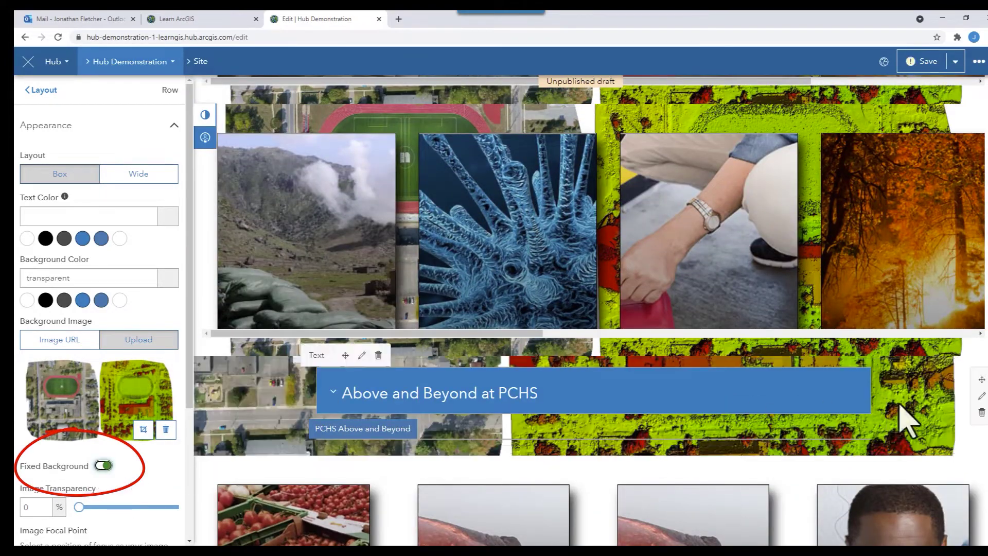
{"action": "scroll", "coordinate": [978, 409], "scroll_direction": "up", "scroll_amount": 3}
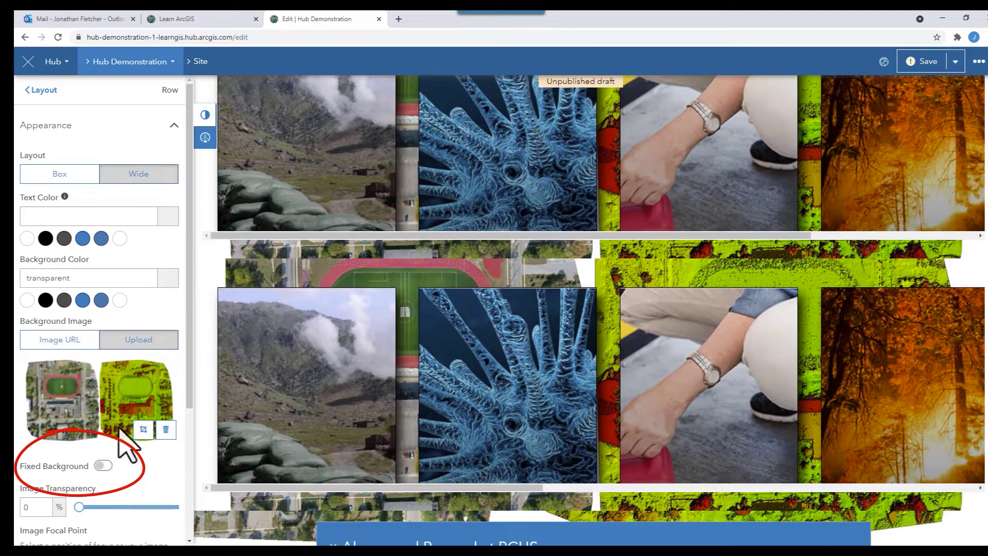
{"action": "left_click", "coordinate": [104, 466]}
{"action": "scroll", "coordinate": [949, 355], "scroll_direction": "up", "scroll_amount": 2}
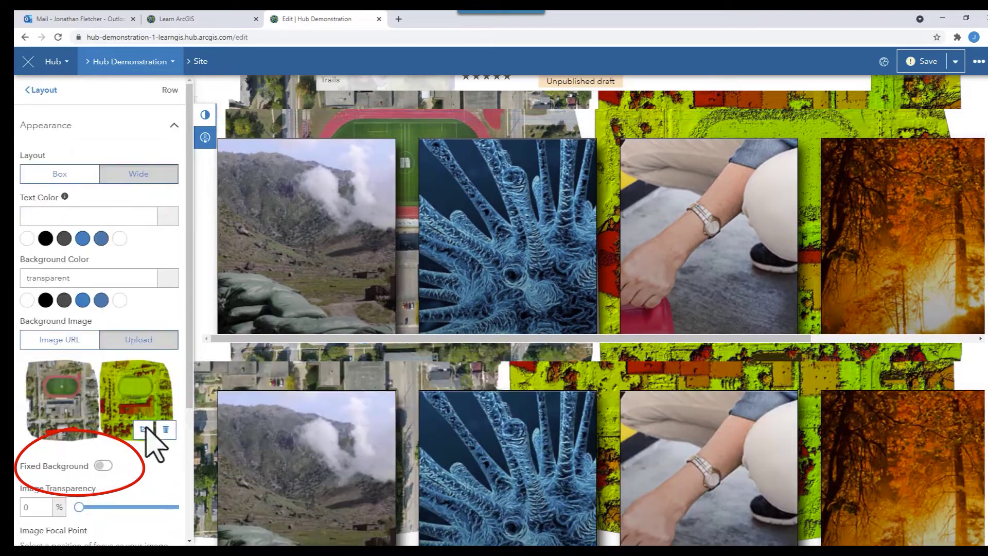
{"action": "left_click", "coordinate": [104, 466]}
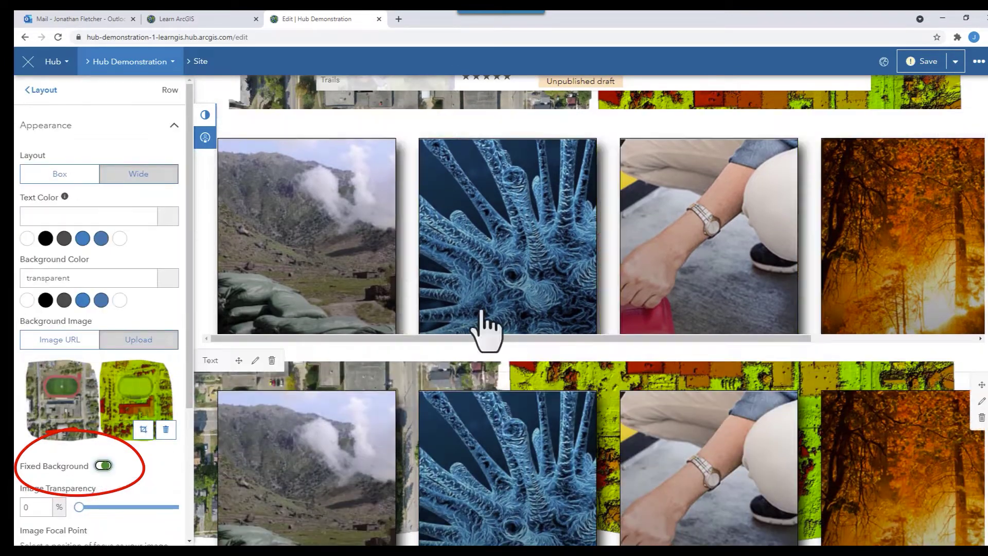
{"action": "scroll", "coordinate": [981, 164], "scroll_direction": "up", "scroll_amount": 3}
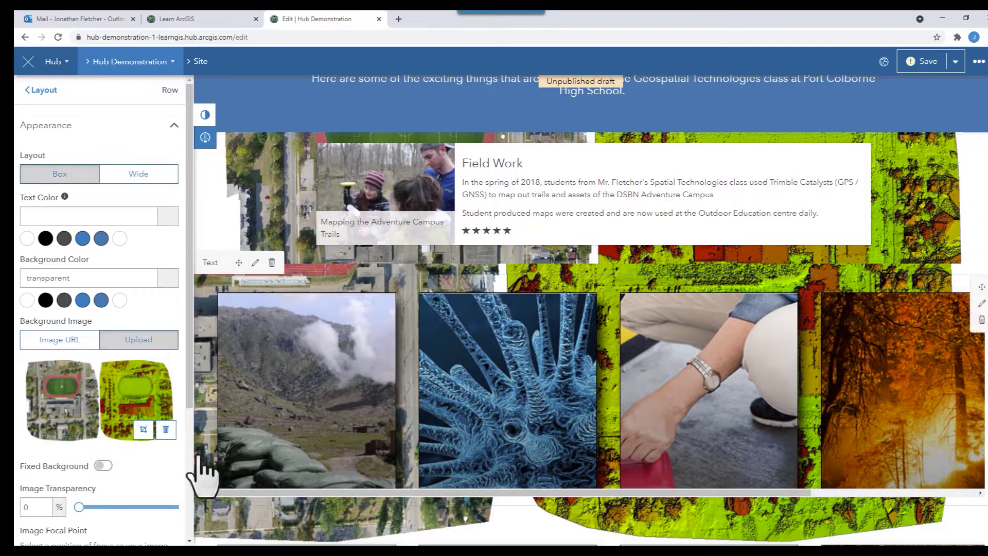
{"action": "left_click", "coordinate": [103, 466]}
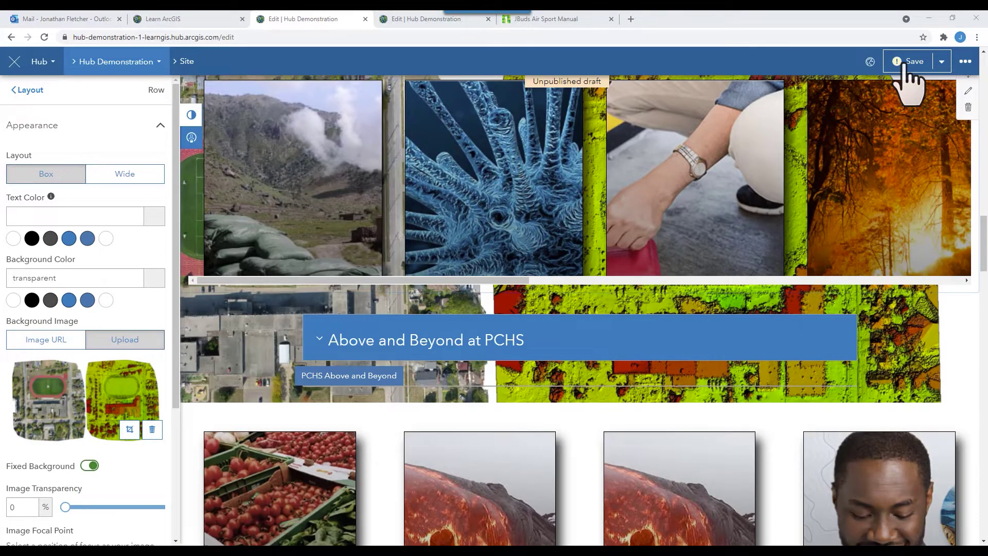
Save and publish the draft, then scroll through the live published site.
{"action": "left_click", "coordinate": [904, 63]}
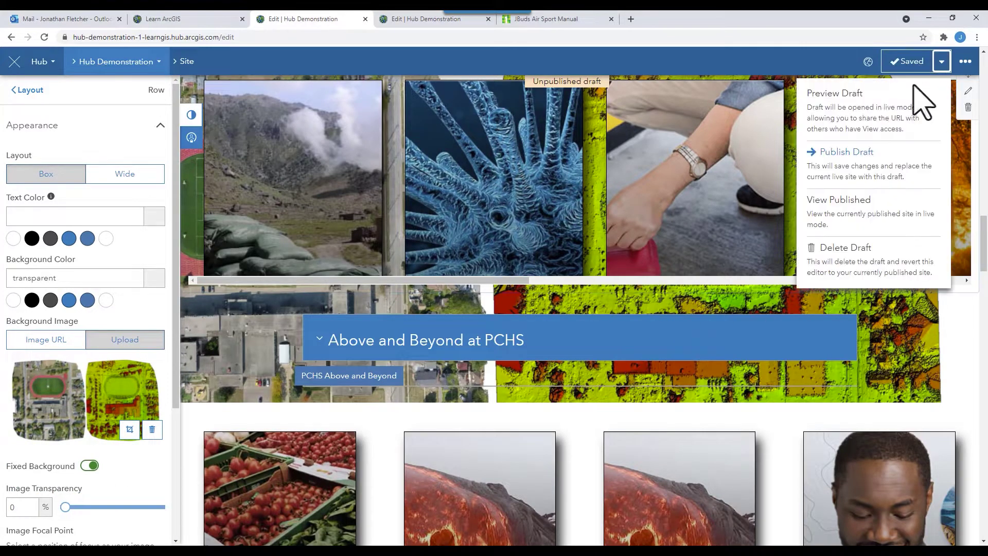
{"action": "left_click", "coordinate": [850, 164]}
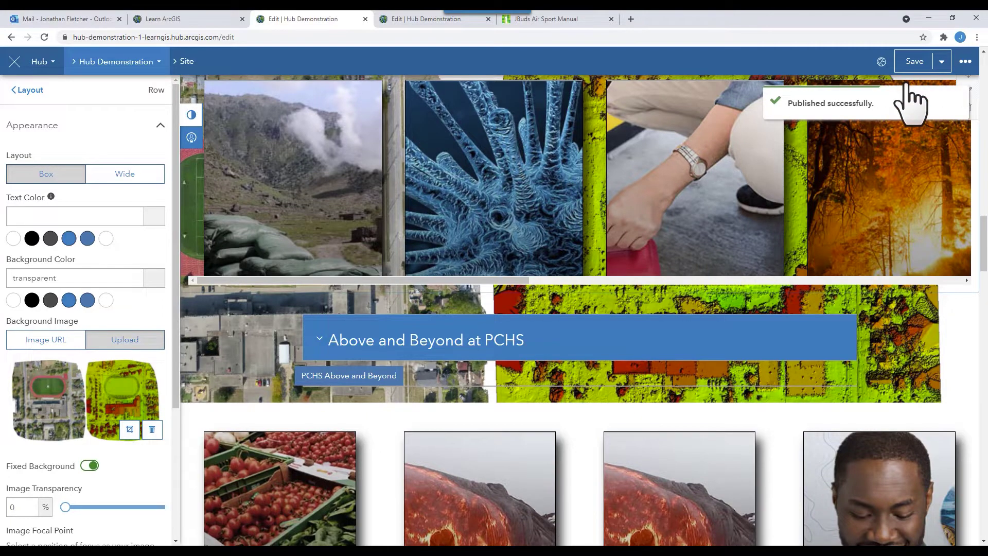
{"action": "left_click", "coordinate": [940, 62]}
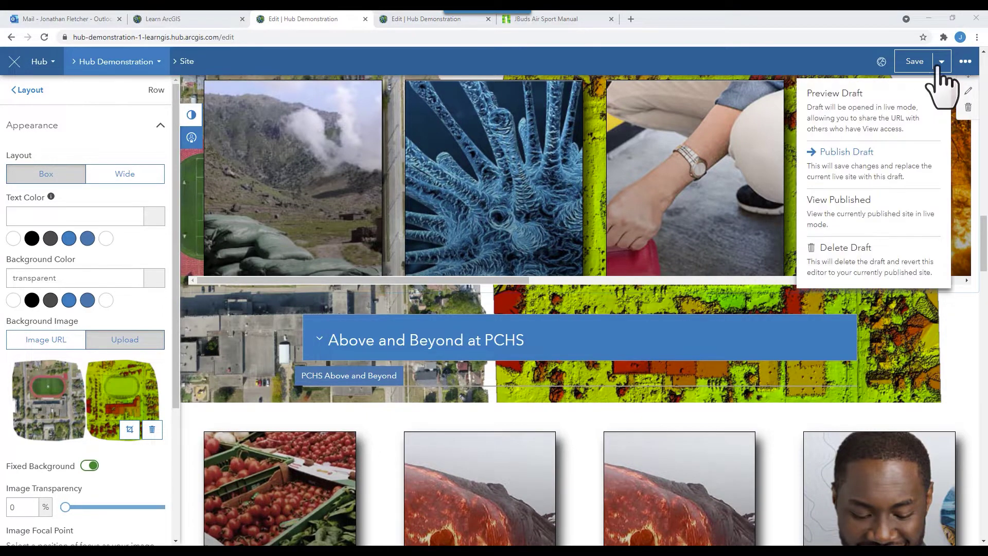
{"action": "left_click", "coordinate": [839, 201]}
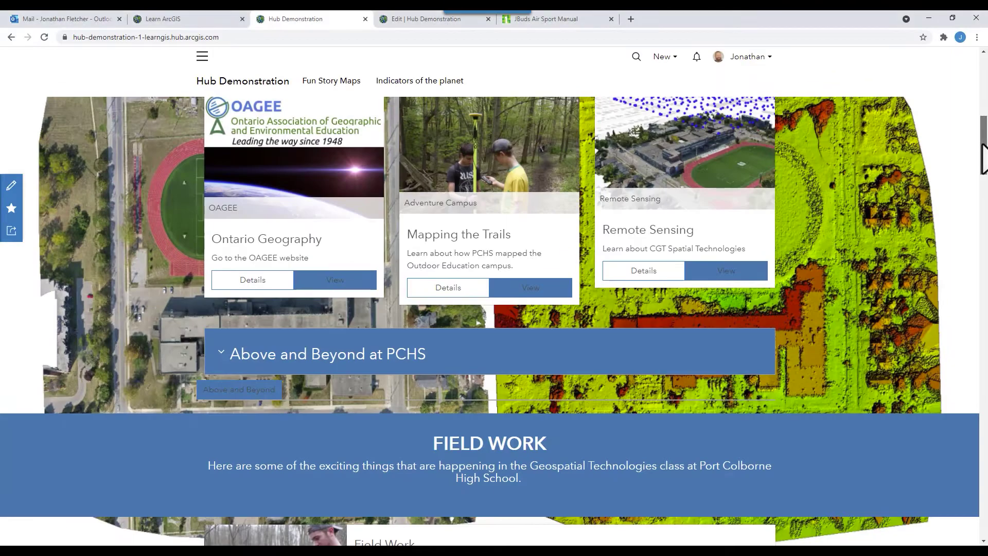
{"action": "scroll", "coordinate": [983, 159], "scroll_direction": "down", "scroll_amount": 4}
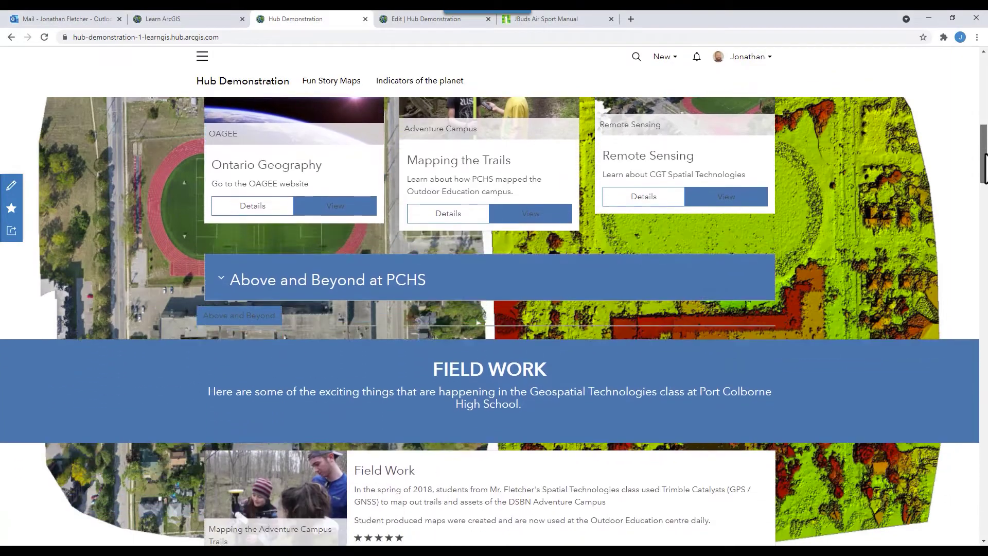
{"action": "scroll", "coordinate": [494, 319], "scroll_direction": "down", "scroll_amount": 4}
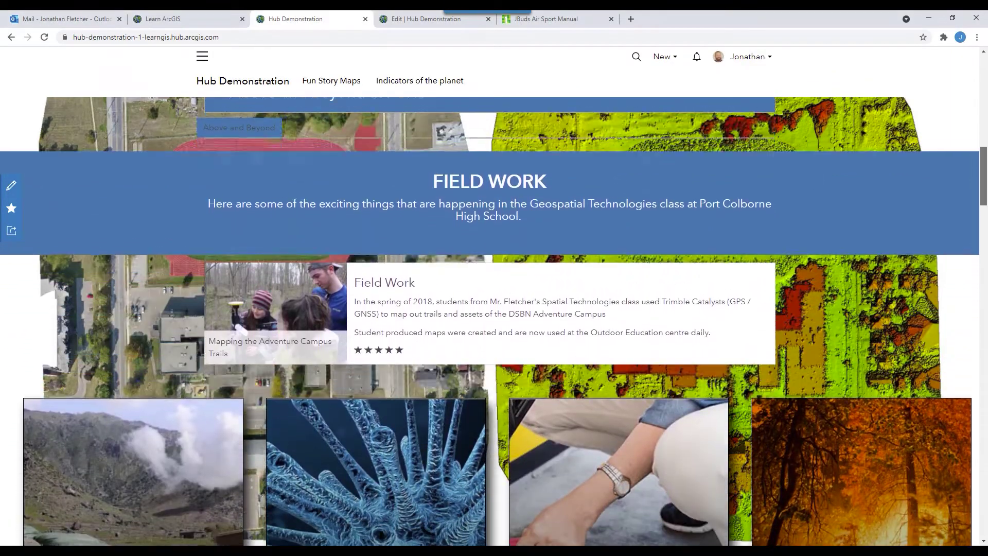
{"action": "scroll", "coordinate": [494, 319], "scroll_direction": "down", "scroll_amount": 4}
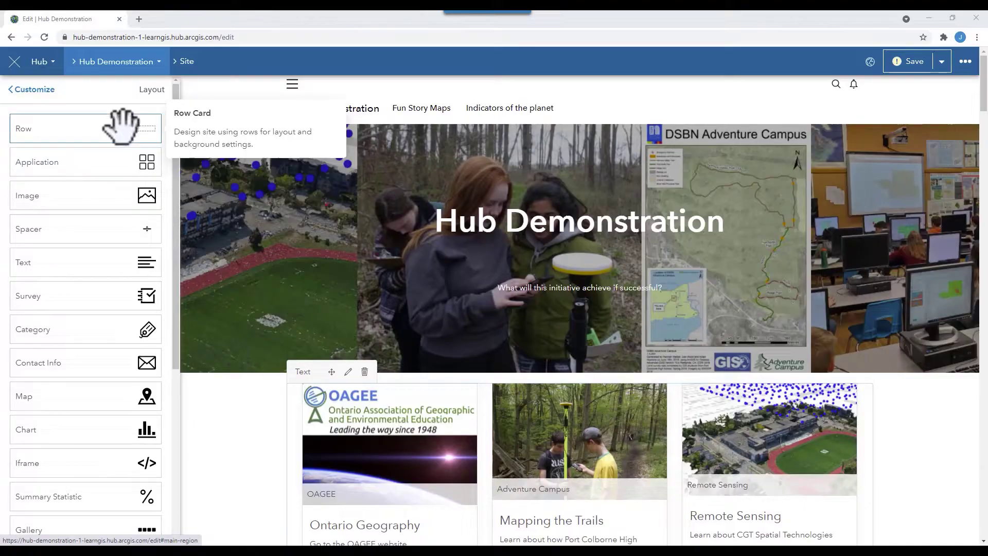
Insert an empty row below the banner, place a People card in it, and choose its people.
{"action": "left_click_drag", "start_coordinate": [126, 124], "coordinate": [579, 380]}
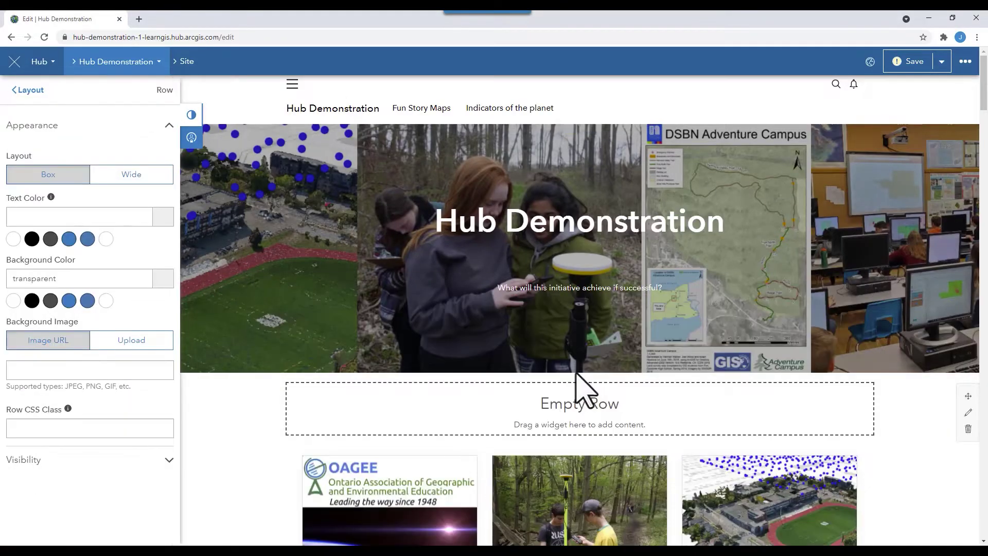
{"action": "left_click", "coordinate": [15, 90]}
{"action": "scroll", "coordinate": [39, 159], "scroll_direction": "down", "scroll_amount": 5}
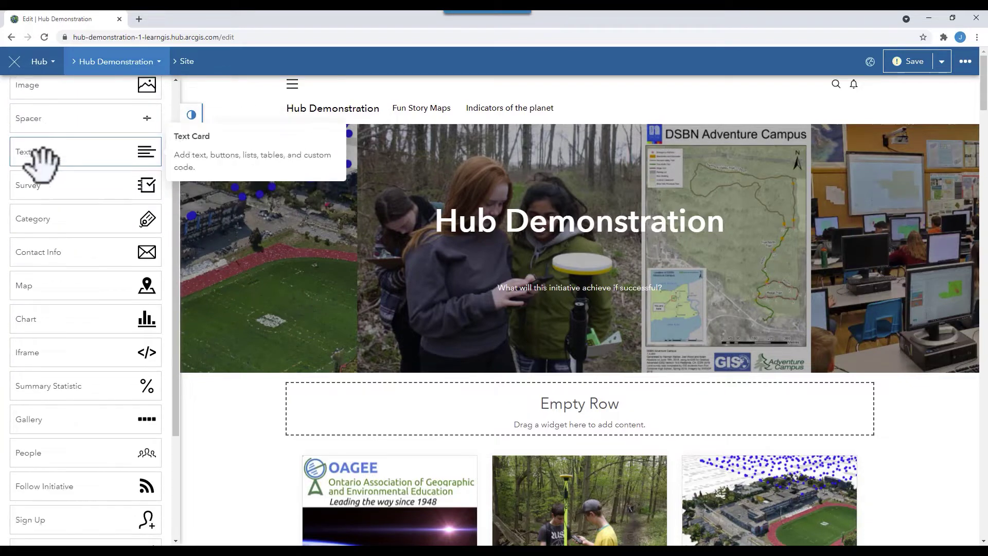
{"action": "left_click_drag", "start_coordinate": [131, 361], "coordinate": [563, 397]}
{"action": "left_click", "coordinate": [93, 255]}
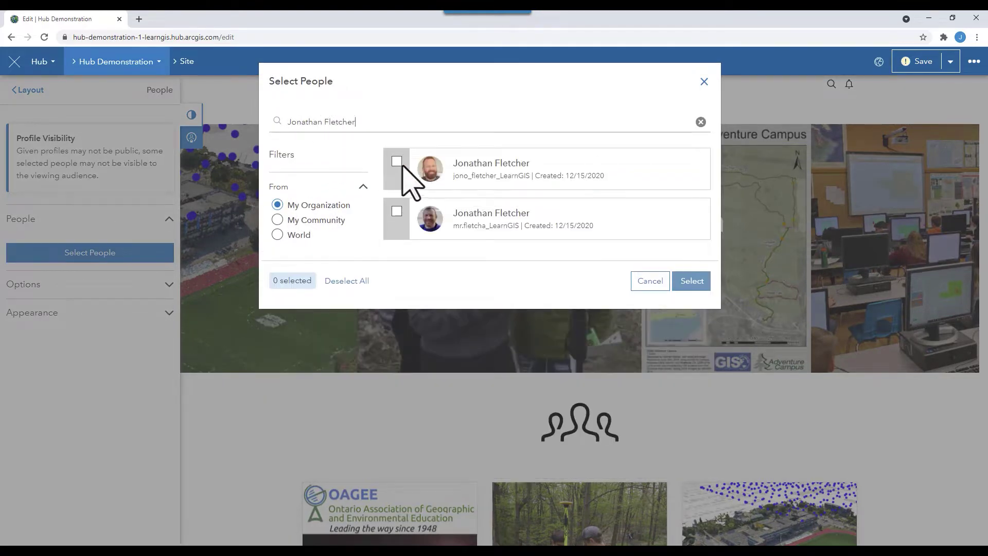
Add the selected owner to the Featured People card and set its Shadow to Heavy.
{"action": "left_click", "coordinate": [691, 280]}
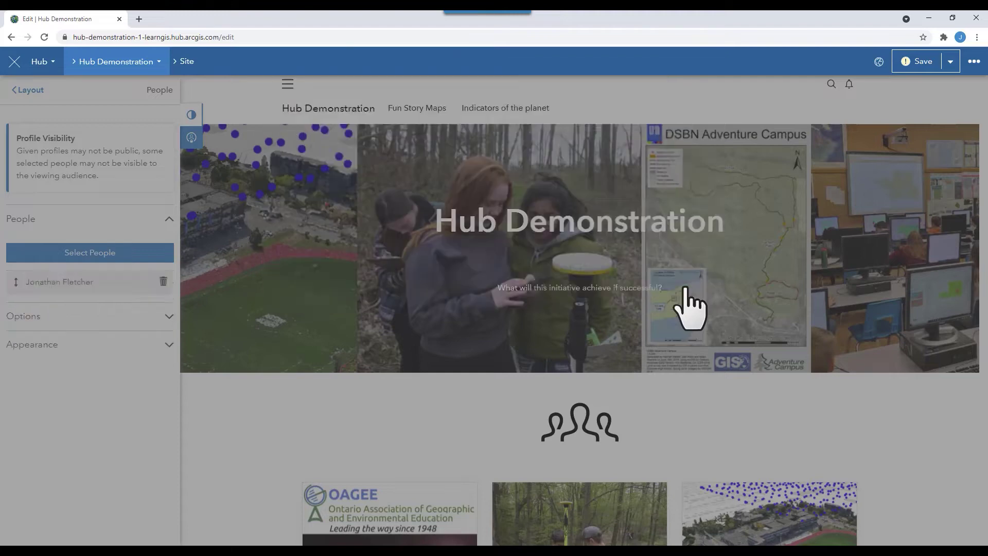
{"action": "left_click", "coordinate": [657, 293]}
{"action": "left_click", "coordinate": [389, 481]}
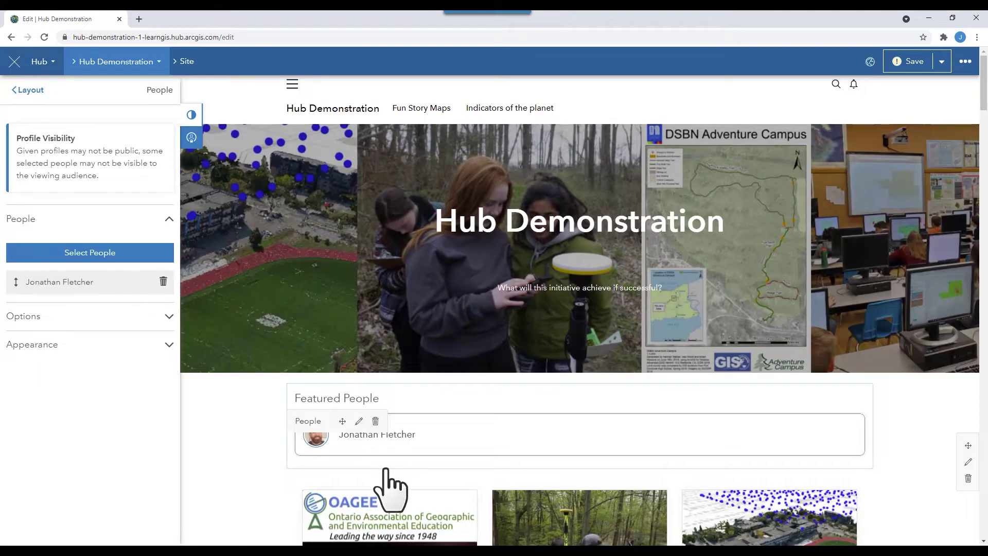
{"action": "left_click", "coordinate": [167, 342]}
{"action": "scroll", "coordinate": [139, 427], "scroll_direction": "down", "scroll_amount": 2}
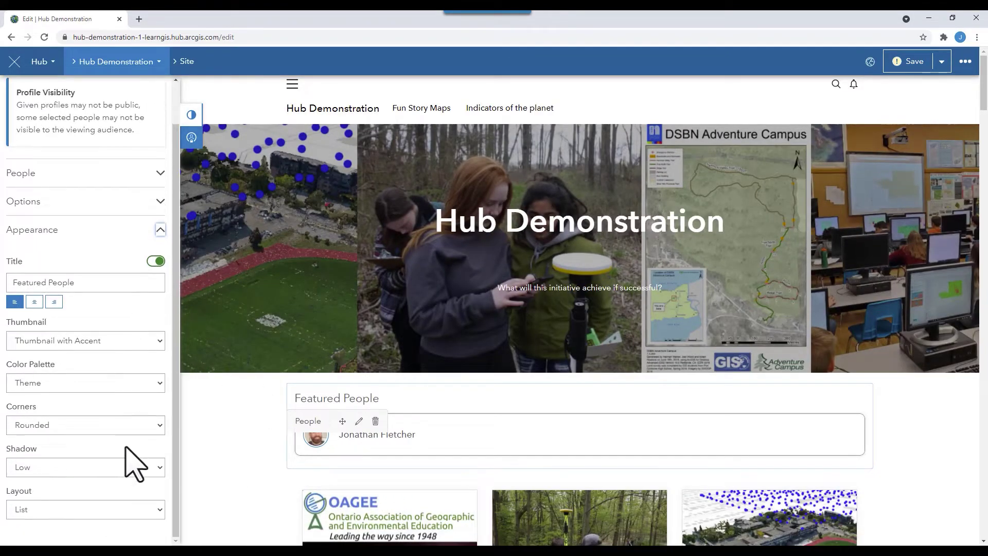
{"action": "left_click", "coordinate": [132, 466]}
{"action": "left_click", "coordinate": [142, 514]}
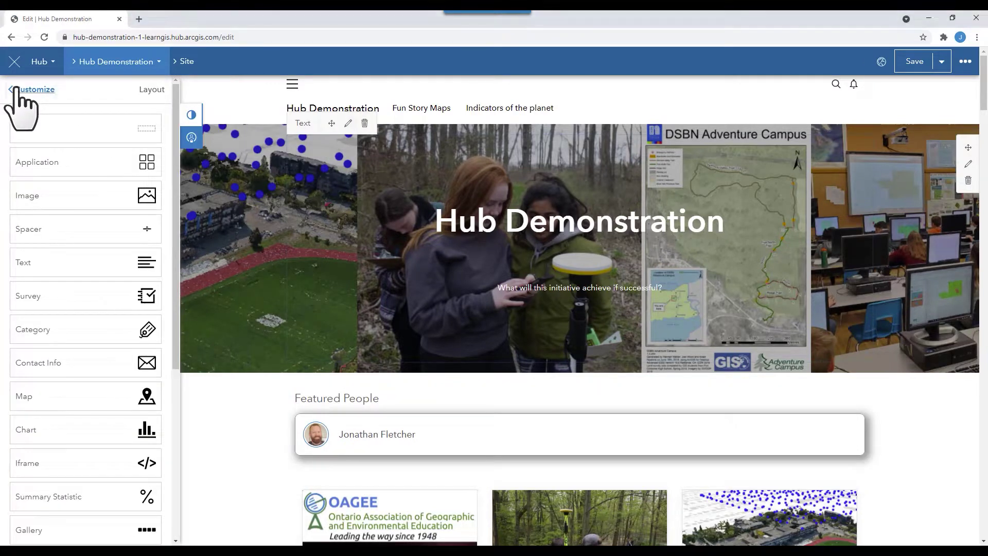
Set the header logo source to Upload and choose the AB& image file.
{"action": "left_click", "coordinate": [17, 88]}
{"action": "left_click", "coordinate": [23, 175]}
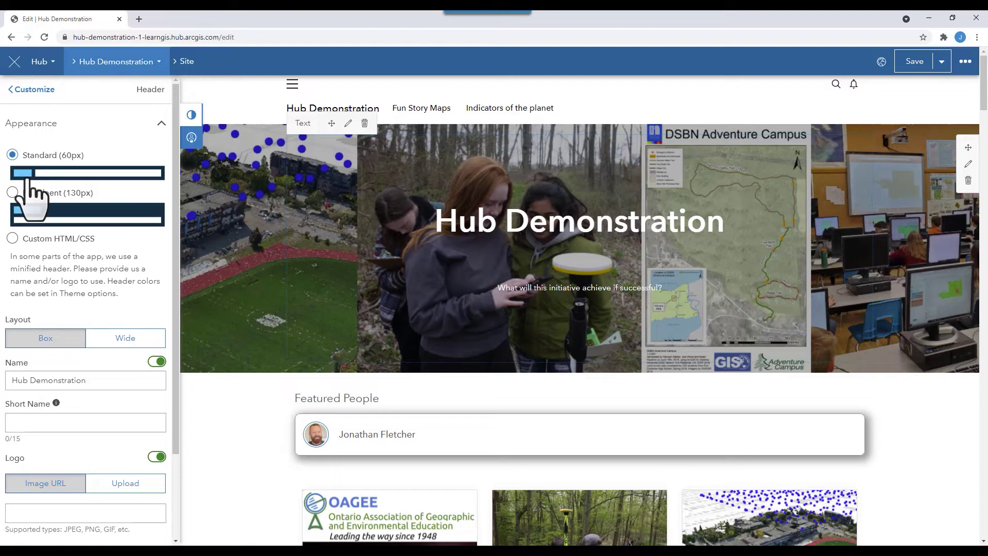
{"action": "left_click", "coordinate": [124, 483]}
{"action": "scroll", "coordinate": [126, 453], "scroll_direction": "down", "scroll_amount": 2}
{"action": "scroll", "coordinate": [121, 453], "scroll_direction": "down", "scroll_amount": 2}
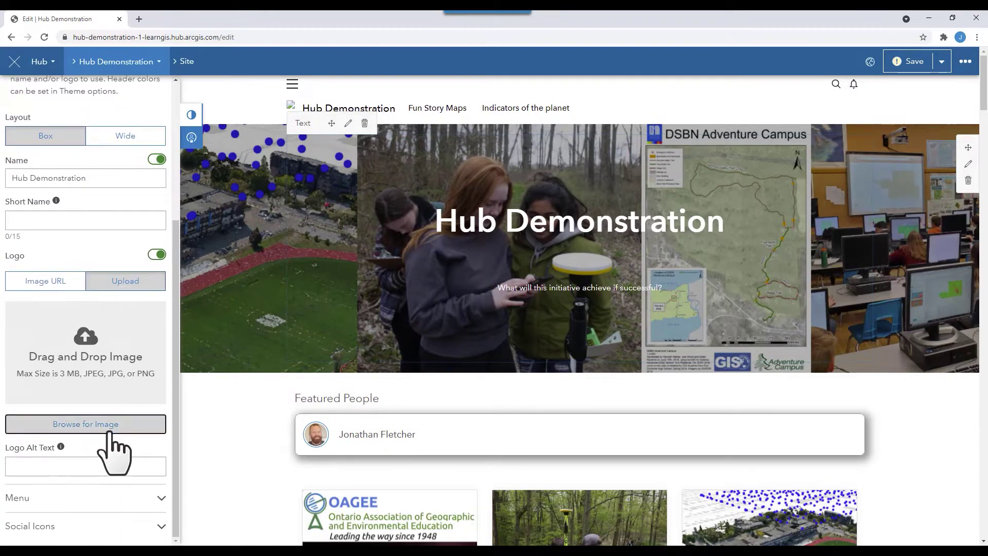
{"action": "left_click", "coordinate": [110, 434]}
{"action": "left_click_drag", "start_coordinate": [775, 111], "coordinate": [775, 153]}
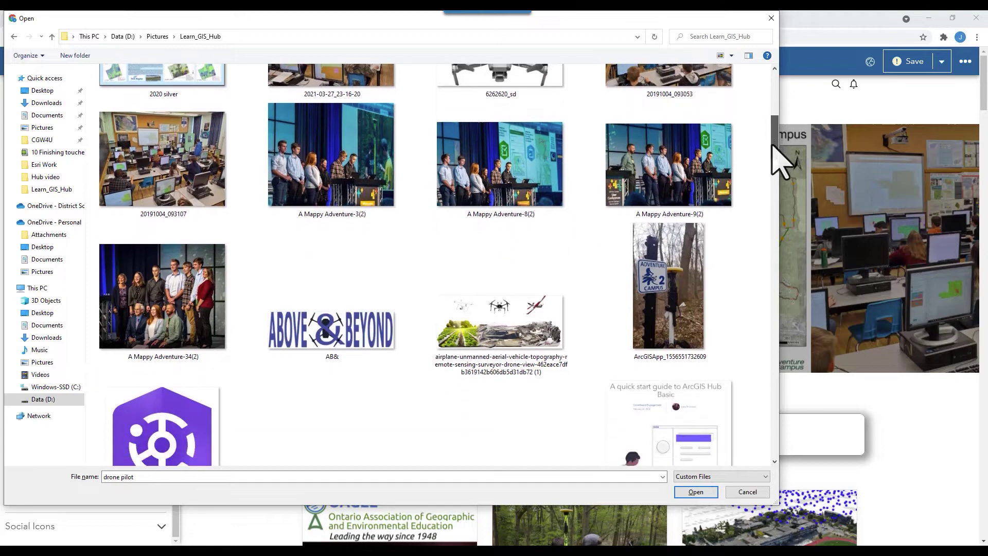
{"action": "left_click", "coordinate": [353, 328]}
{"action": "left_click", "coordinate": [697, 493]}
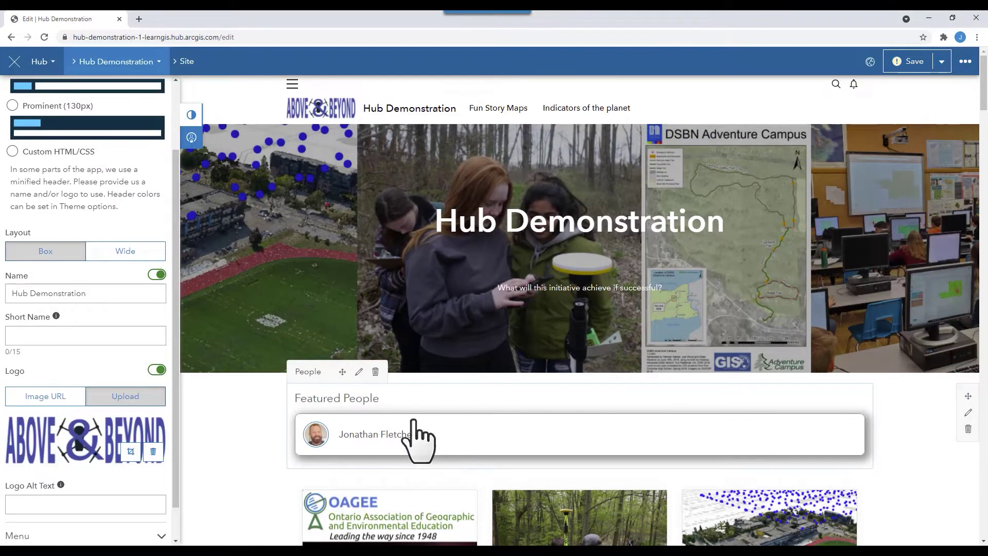
Place a Follow Initiative card beside Featured People and save the draft.
{"action": "left_click", "coordinate": [419, 434]}
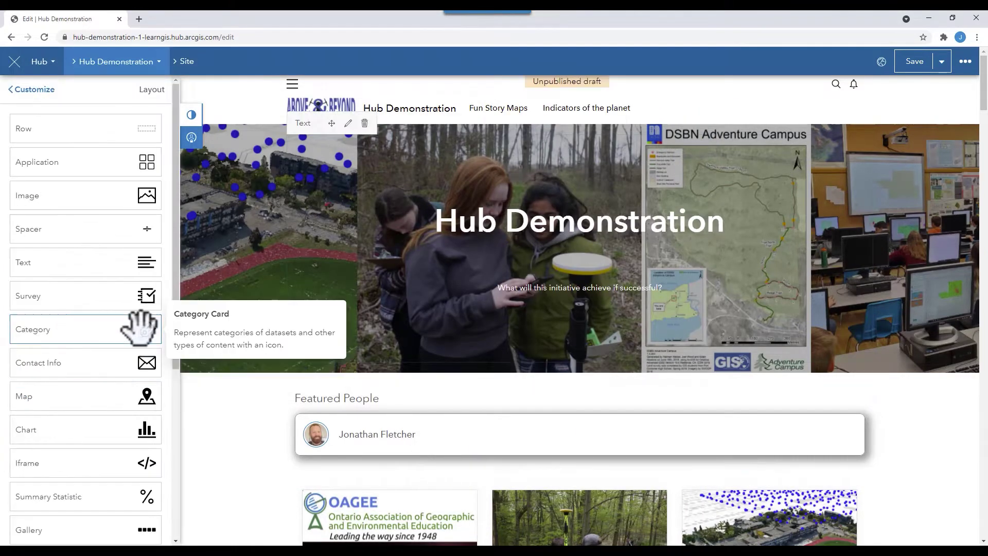
{"action": "scroll", "coordinate": [129, 335], "scroll_direction": "down", "scroll_amount": 4}
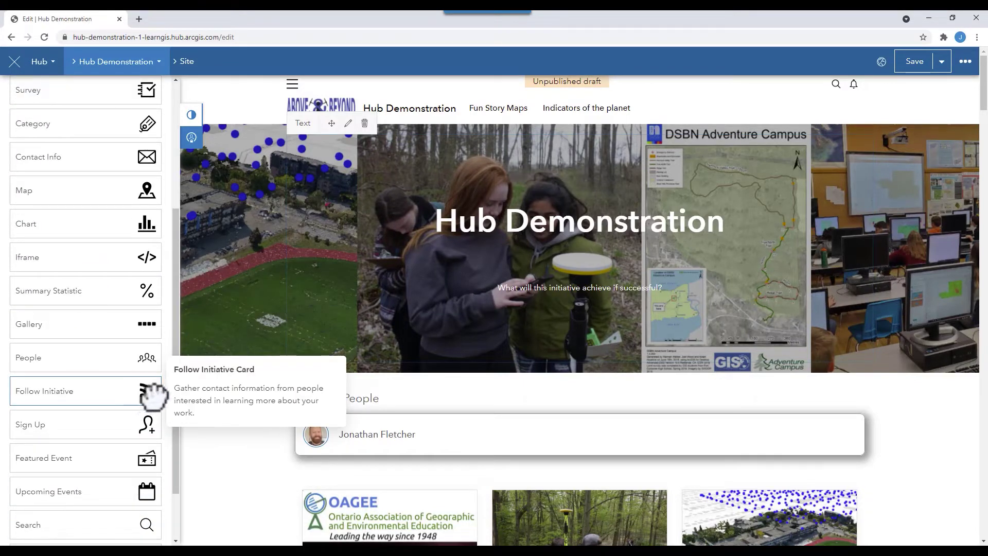
{"action": "mouse_move", "coordinate": [150, 393]}
{"action": "left_mouse_down"}
{"action": "mouse_move", "coordinate": [728, 403]}
{"action": "mouse_move", "coordinate": [867, 419]}
{"action": "mouse_move", "coordinate": [864, 430]}
{"action": "left_mouse_up"}
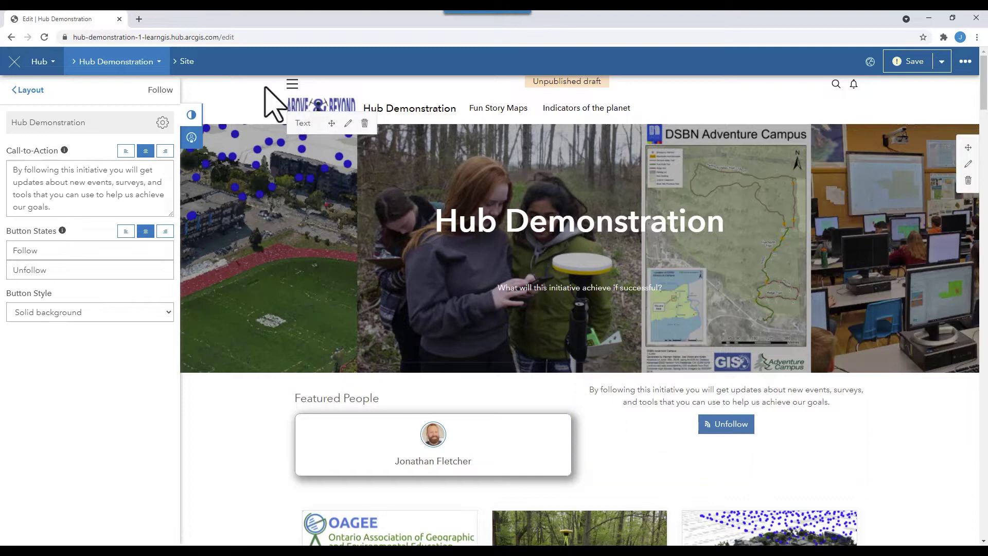
{"action": "left_click", "coordinate": [909, 61]}
Publish the draft, view the live site's follow card and AB& logo, then close it.
{"action": "left_click", "coordinate": [940, 61]}
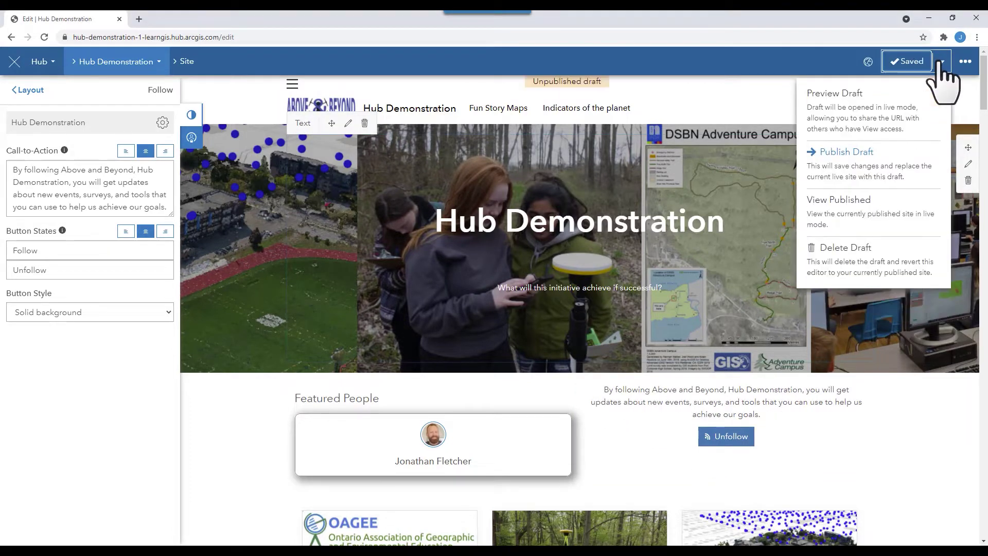
{"action": "left_click", "coordinate": [852, 170]}
{"action": "left_click", "coordinate": [941, 61]}
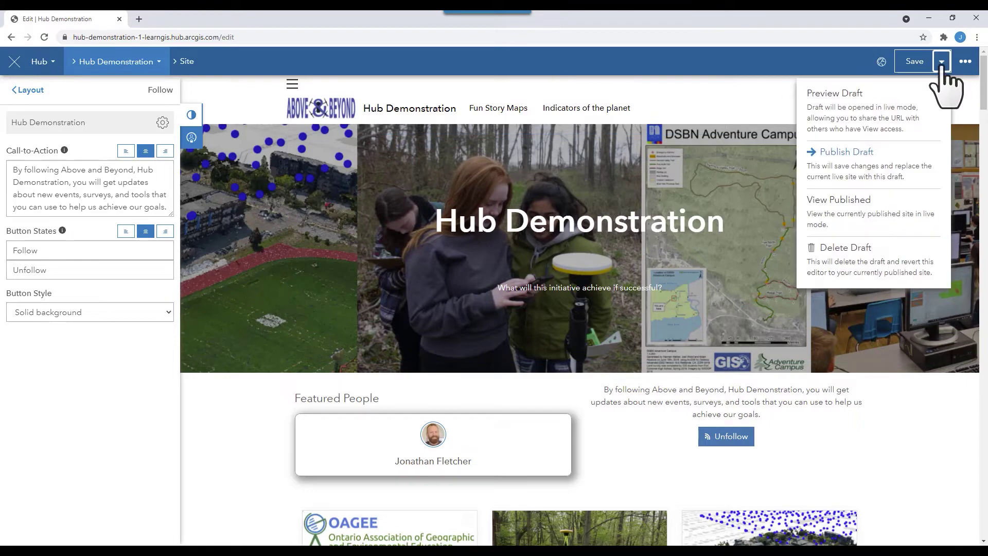
{"action": "left_click", "coordinate": [859, 203]}
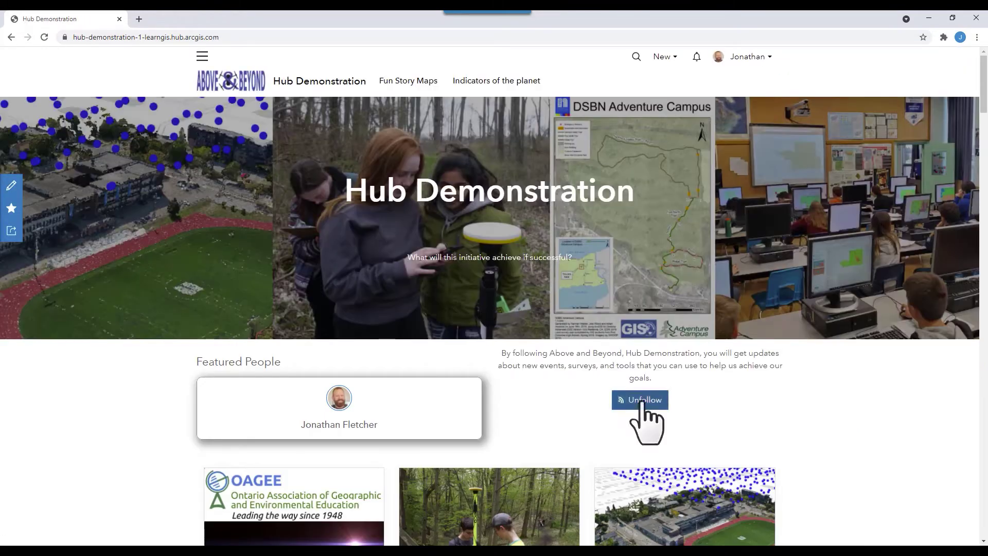
{"action": "scroll", "coordinate": [600, 410], "scroll_direction": "down", "scroll_amount": 3}
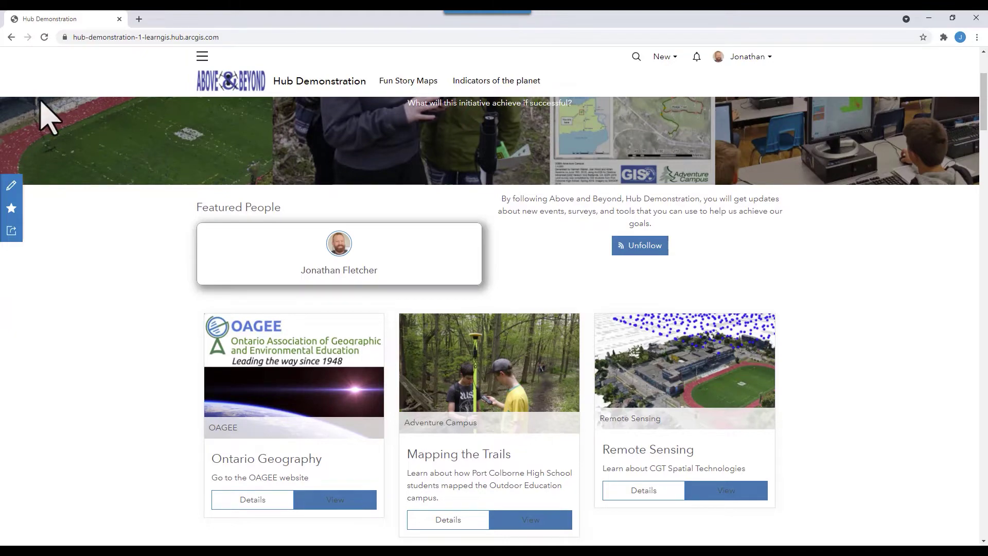
{"action": "key", "text": "ctrl+w"}
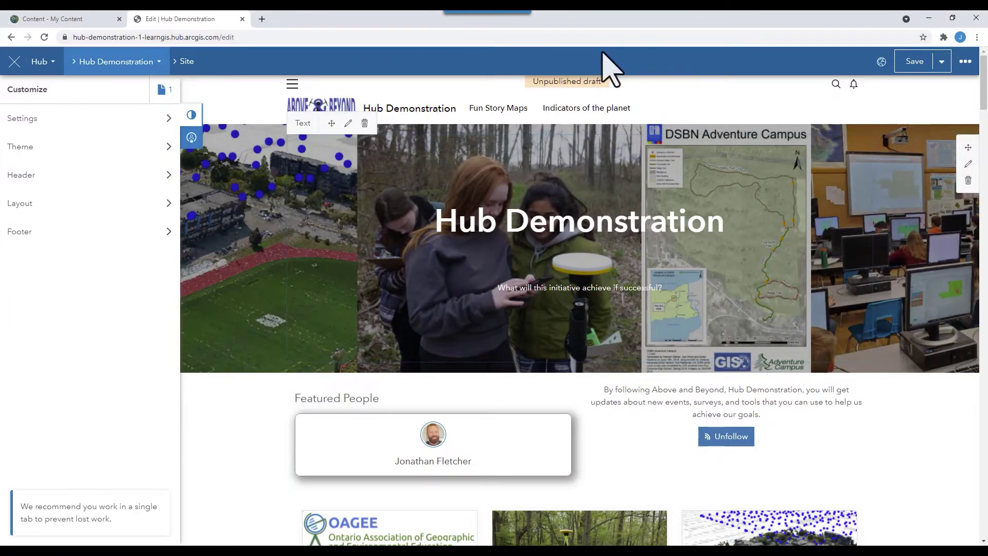
Set the site footer to None, dropping the custom links and copyright line.
{"action": "key", "text": "End"}
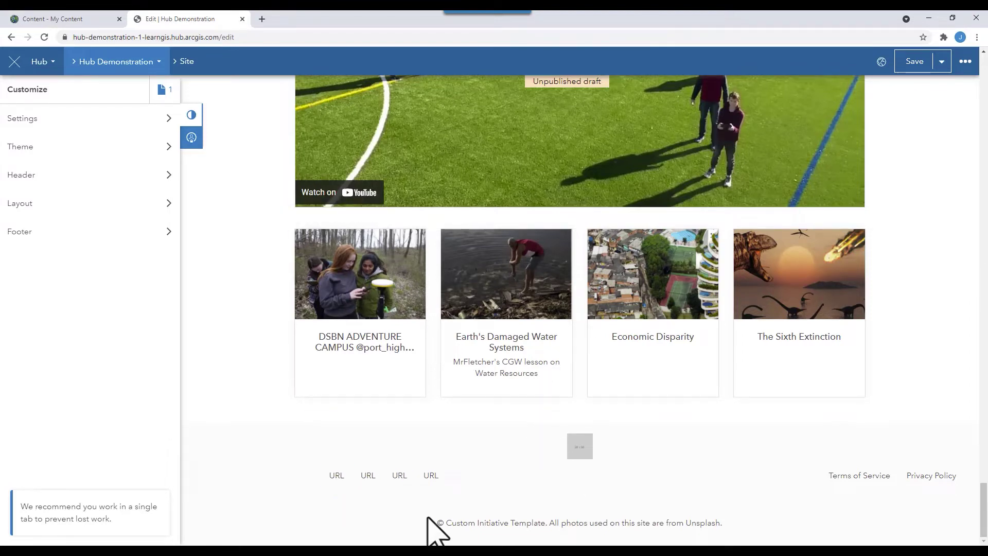
{"action": "left_click", "coordinate": [163, 233]}
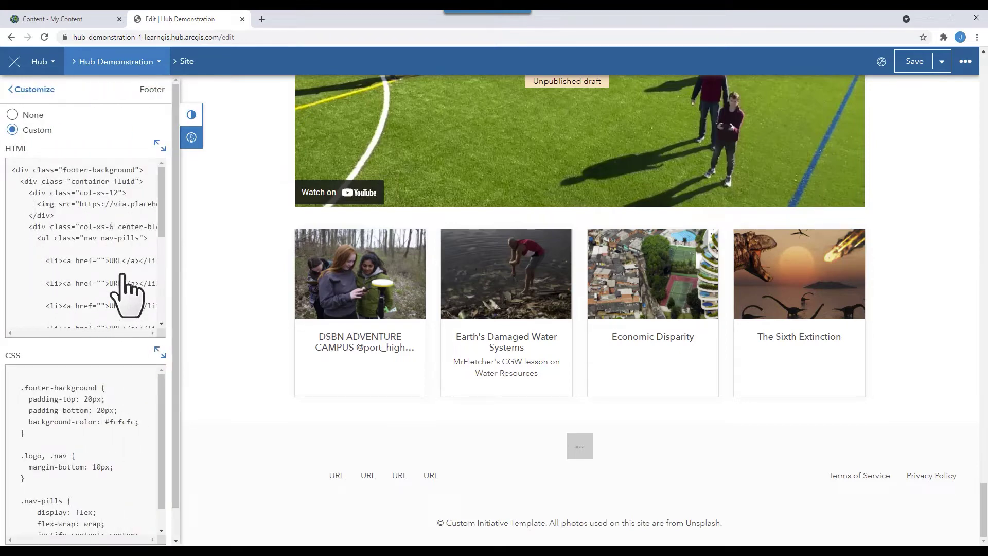
{"action": "left_click", "coordinate": [12, 115]}
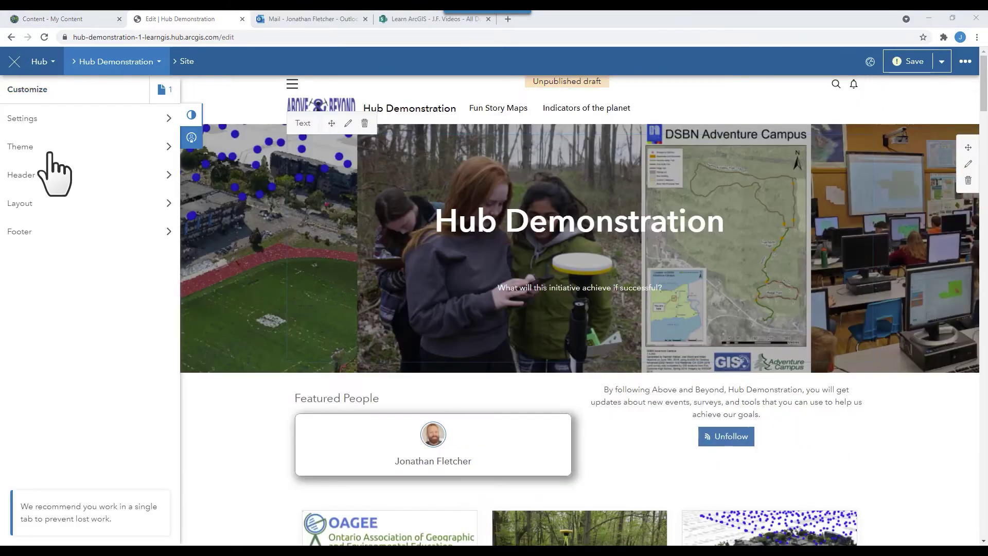
Add a new row above Featured People and place a Video card in it.
{"action": "left_click", "coordinate": [31, 203]}
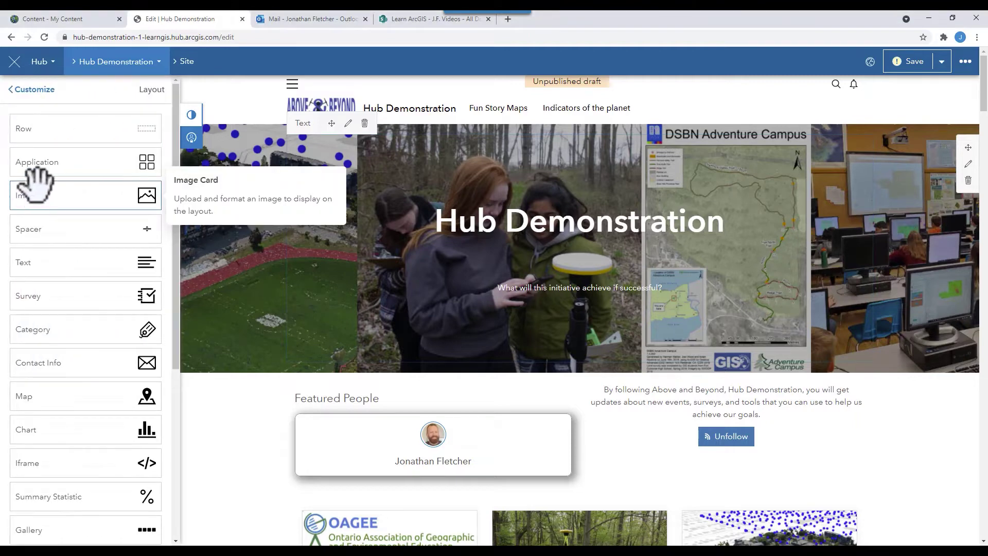
{"action": "left_click_drag", "start_coordinate": [64, 128], "coordinate": [589, 396]}
{"action": "left_click", "coordinate": [28, 90]}
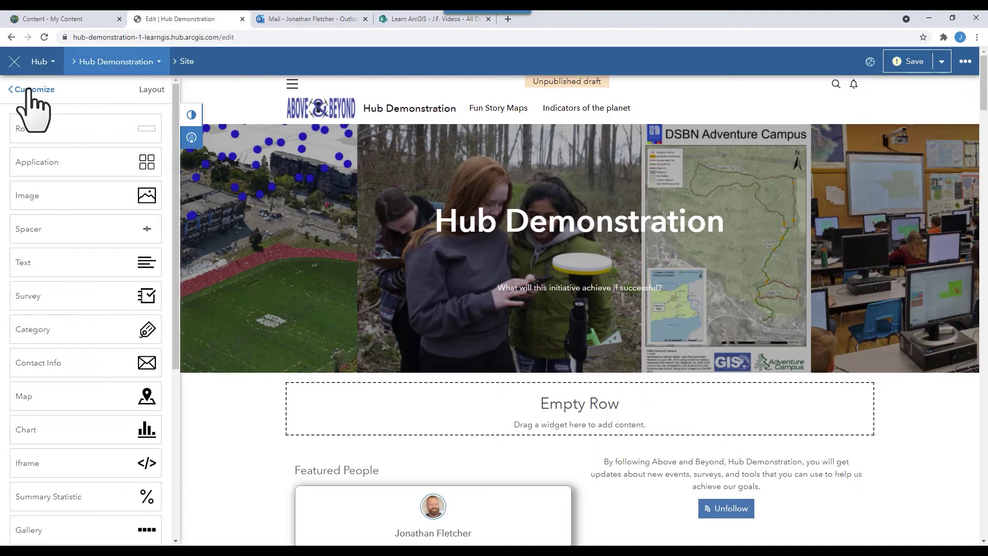
{"action": "left_click_drag", "start_coordinate": [176, 376], "coordinate": [564, 412]}
Paste the Learn ArcGIS YouTube link into the Video Url field to embed the video.
{"action": "left_click", "coordinate": [47, 135]}
{"action": "right_click", "coordinate": [47, 135]}
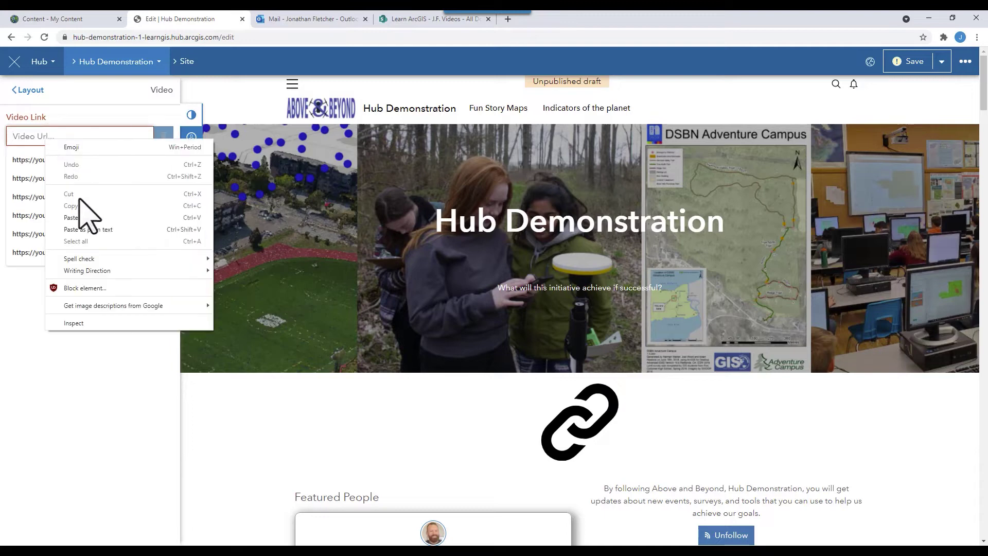
{"action": "left_click", "coordinate": [80, 205]}
{"action": "left_click", "coordinate": [155, 381]}
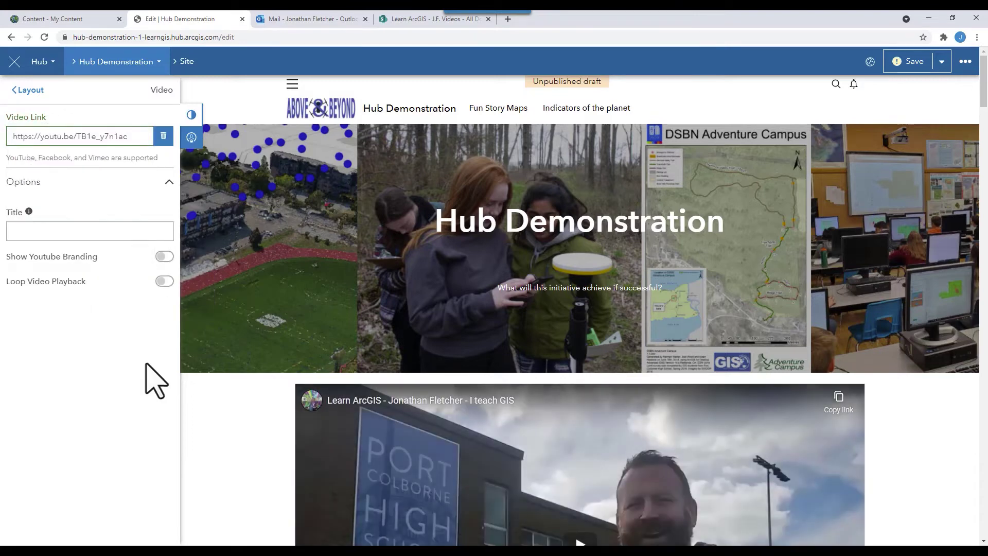
{"action": "left_click", "coordinate": [24, 90]}
{"action": "left_click", "coordinate": [22, 90]}
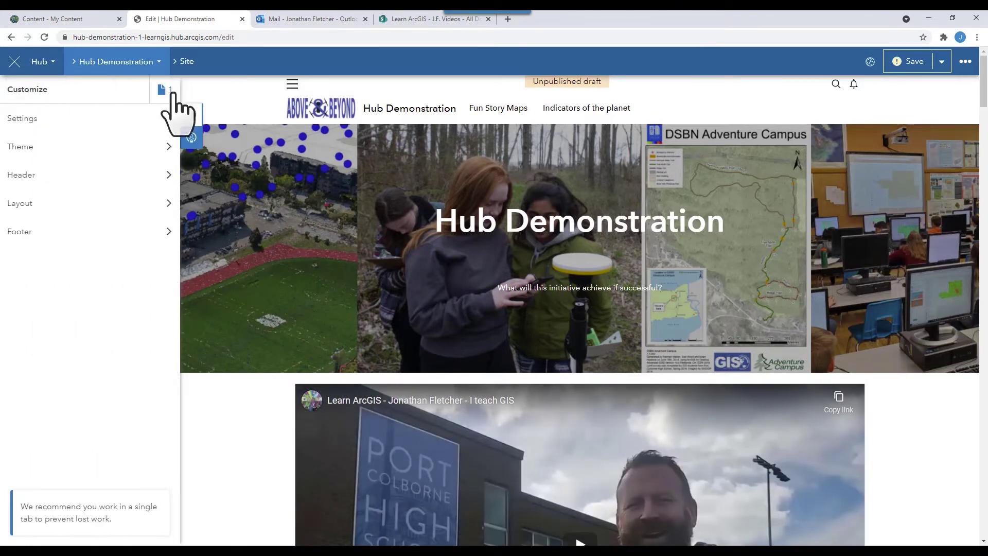
Save the draft, open Preview Draft, and play the embedded Learn ArcGIS video.
{"action": "left_click", "coordinate": [920, 61]}
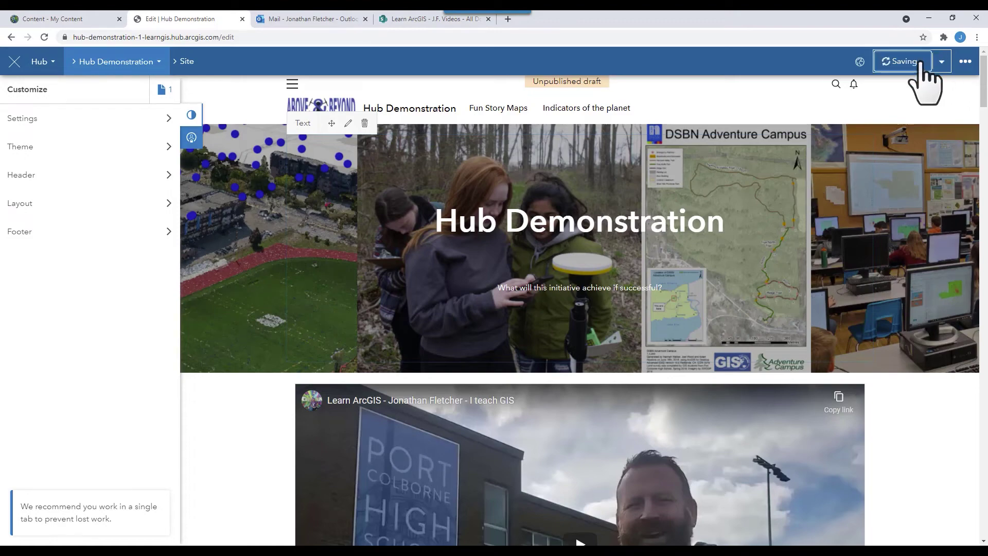
{"action": "left_click", "coordinate": [941, 62]}
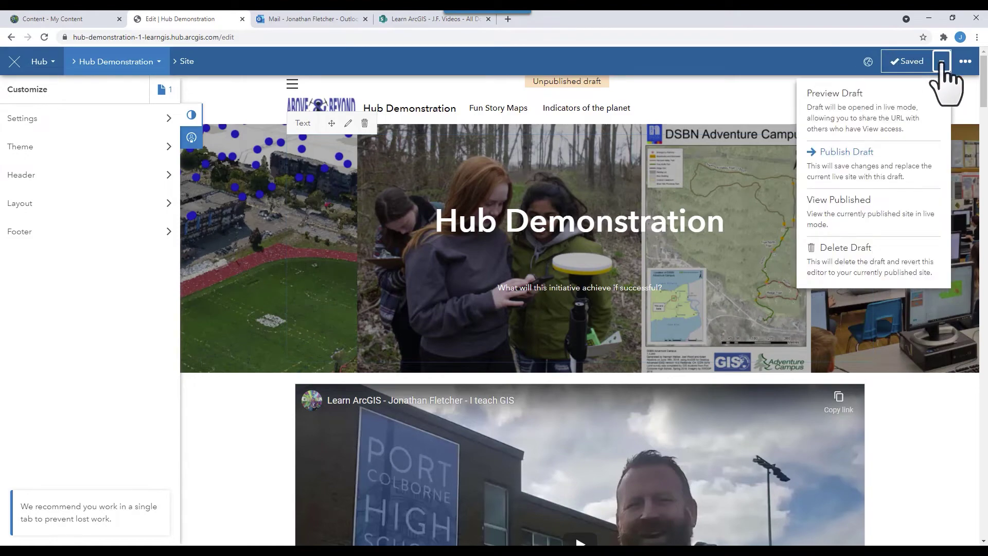
{"action": "left_click", "coordinate": [848, 100]}
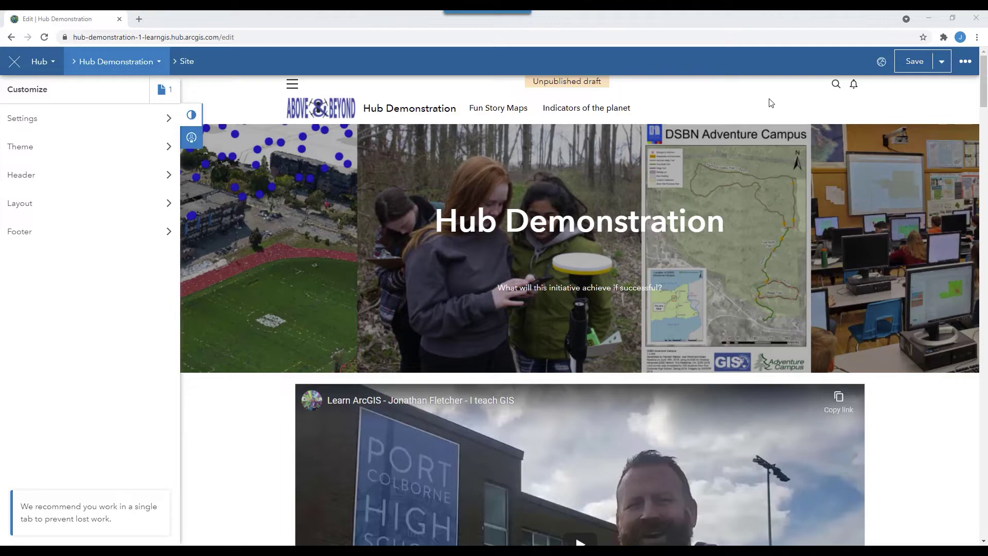
{"action": "left_click", "coordinate": [942, 62]}
{"action": "left_click", "coordinate": [834, 93]}
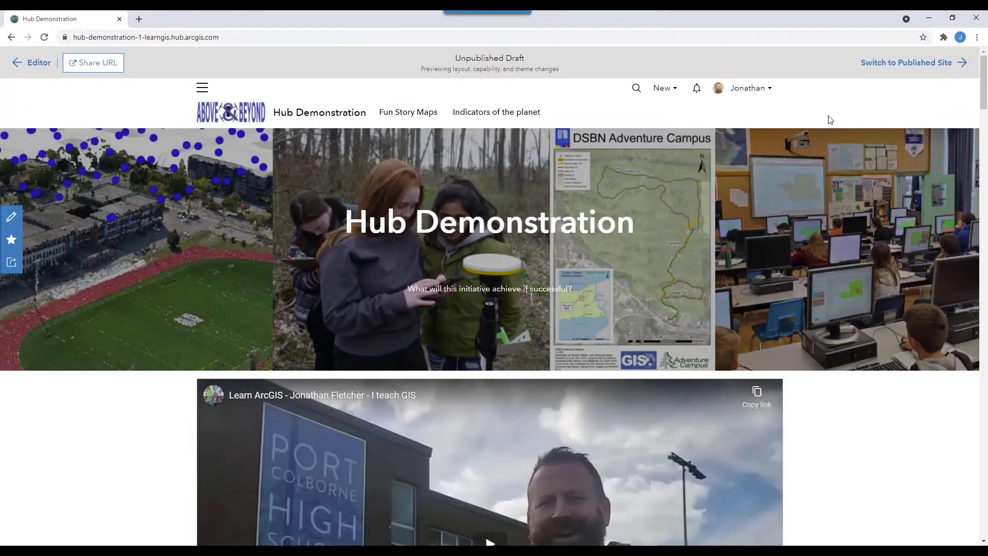
{"action": "scroll", "coordinate": [486, 463], "scroll_direction": "down", "scroll_amount": 5}
{"action": "left_click", "coordinate": [486, 482]}
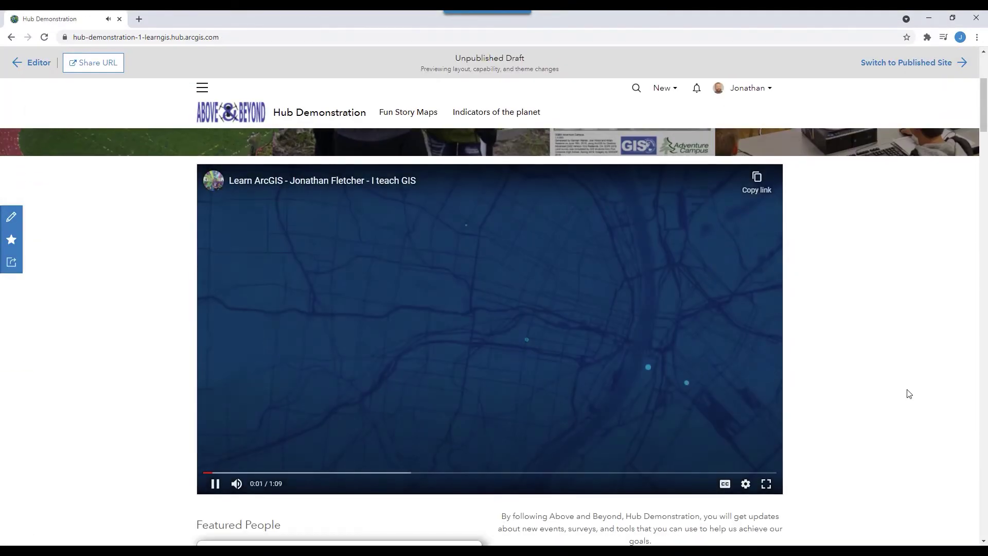